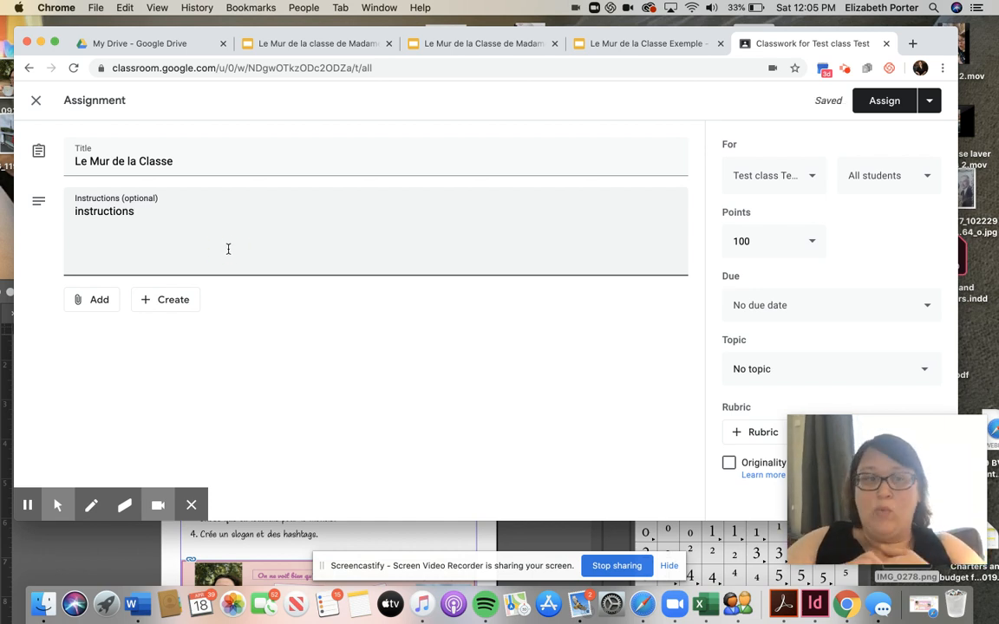
# Step: Attach the Le Mur de la classe Google Slides file from Google Drive to the assignment
pyautogui.click(97, 304)
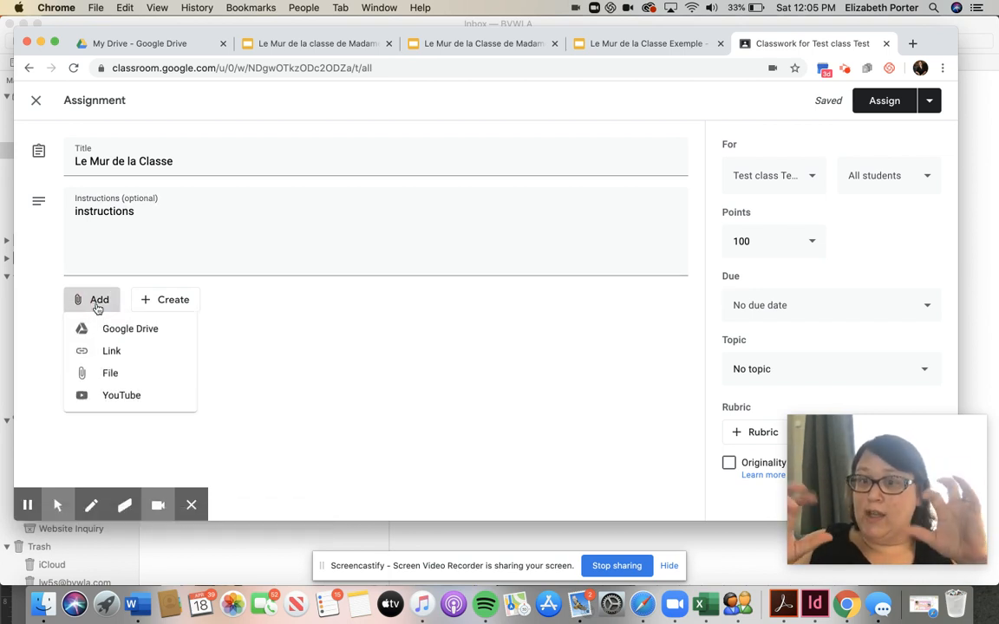
pyautogui.click(814, 607)
pyautogui.hscroll(1, 521, 459)
pyautogui.hscroll(-1, 423, 476)
pyautogui.click(228, 235)
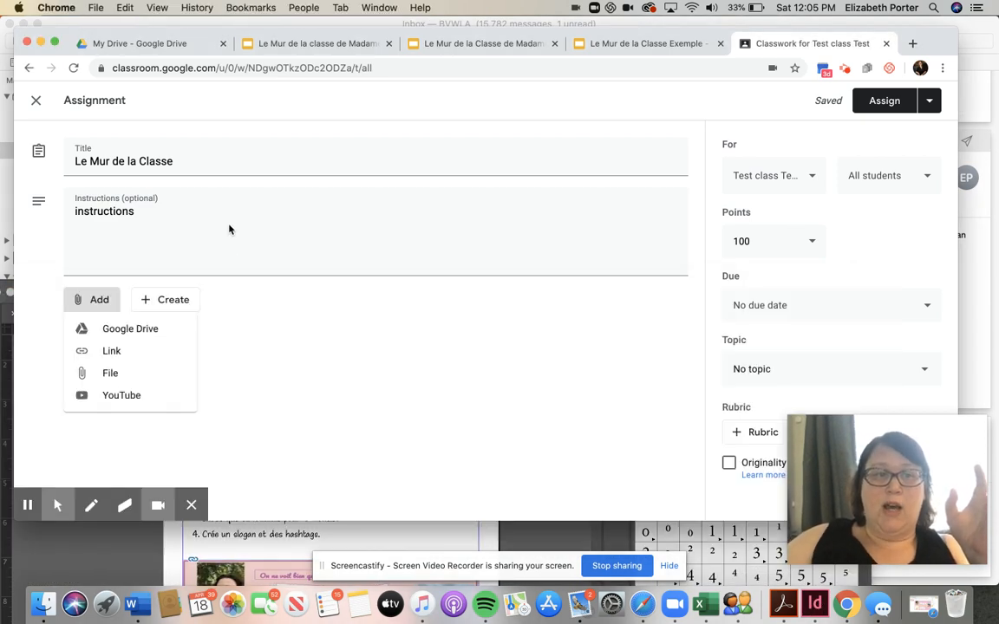
pyautogui.click(159, 329)
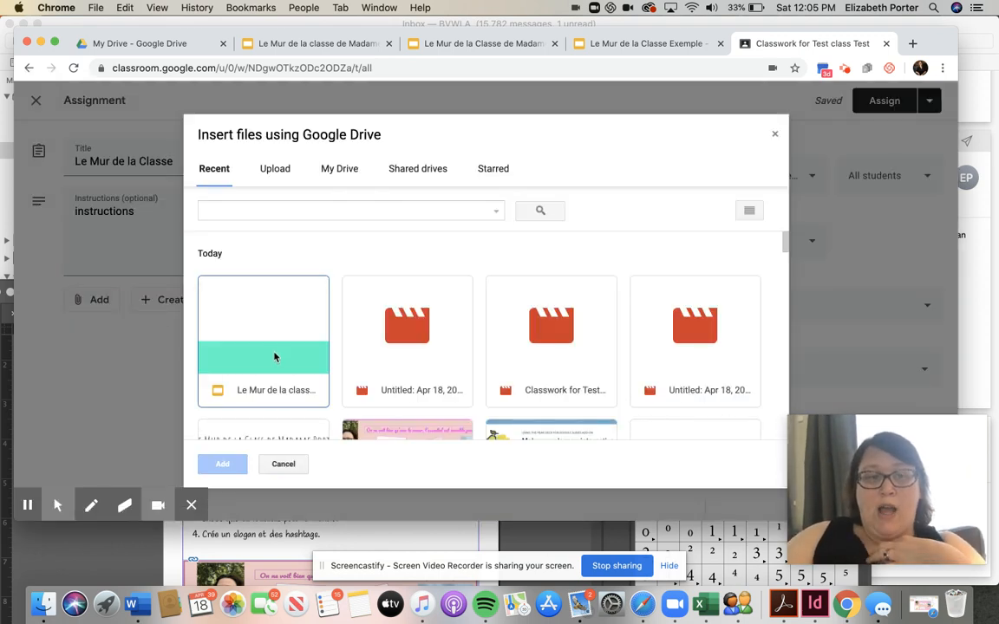
pyautogui.doubleClick(274, 356)
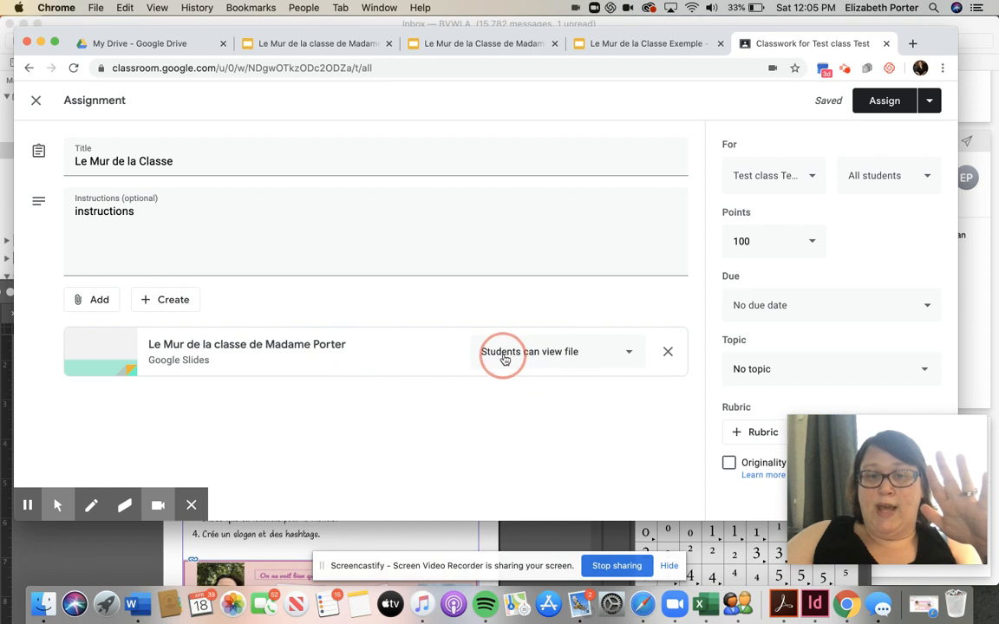
# Step: Set the attached slides' sharing option to Students can edit file
pyautogui.click(629, 356)
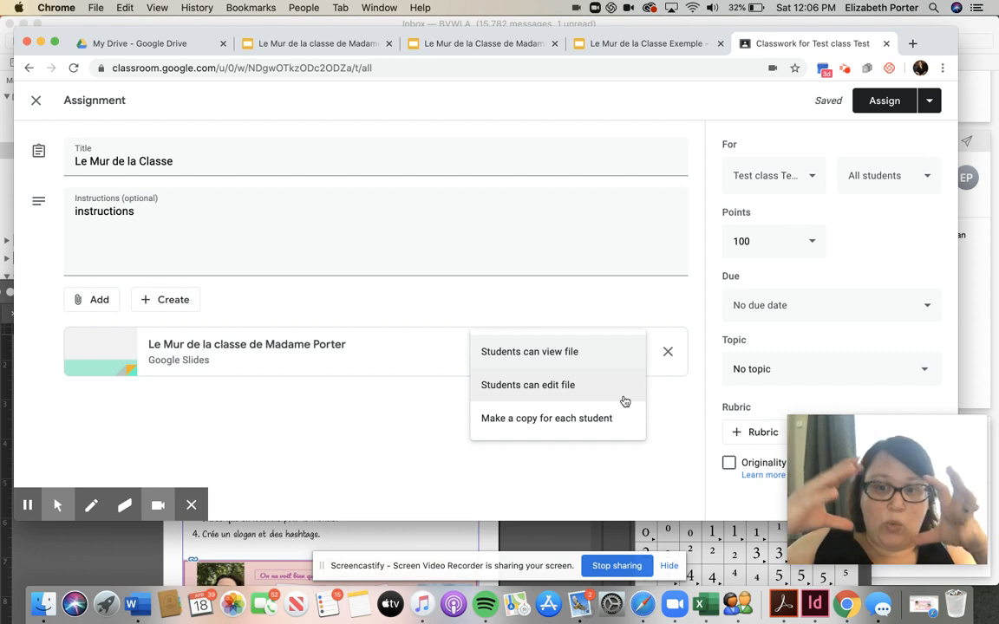
pyautogui.click(624, 399)
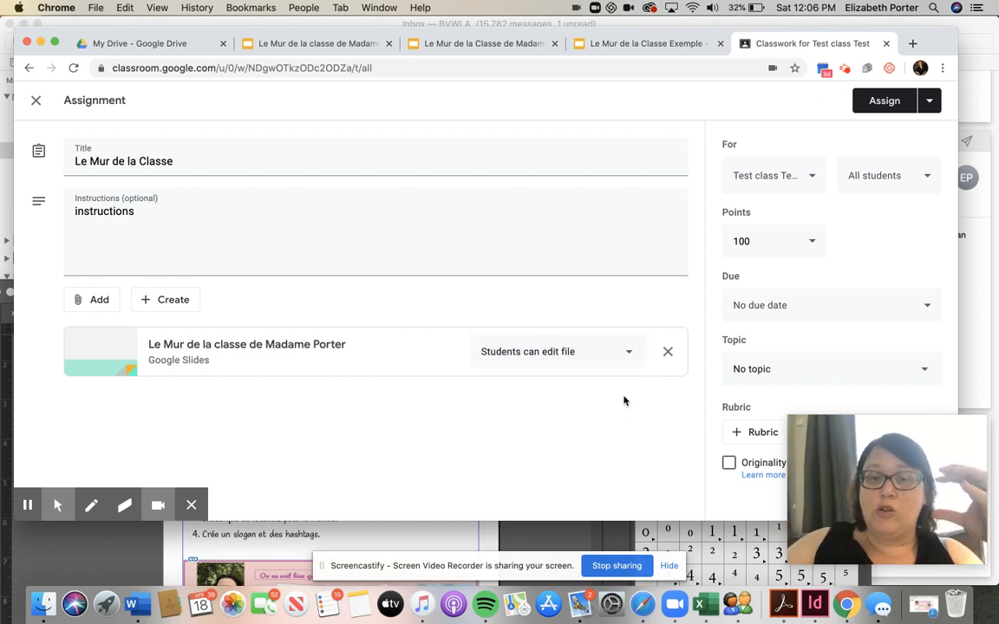
pyautogui.click(622, 352)
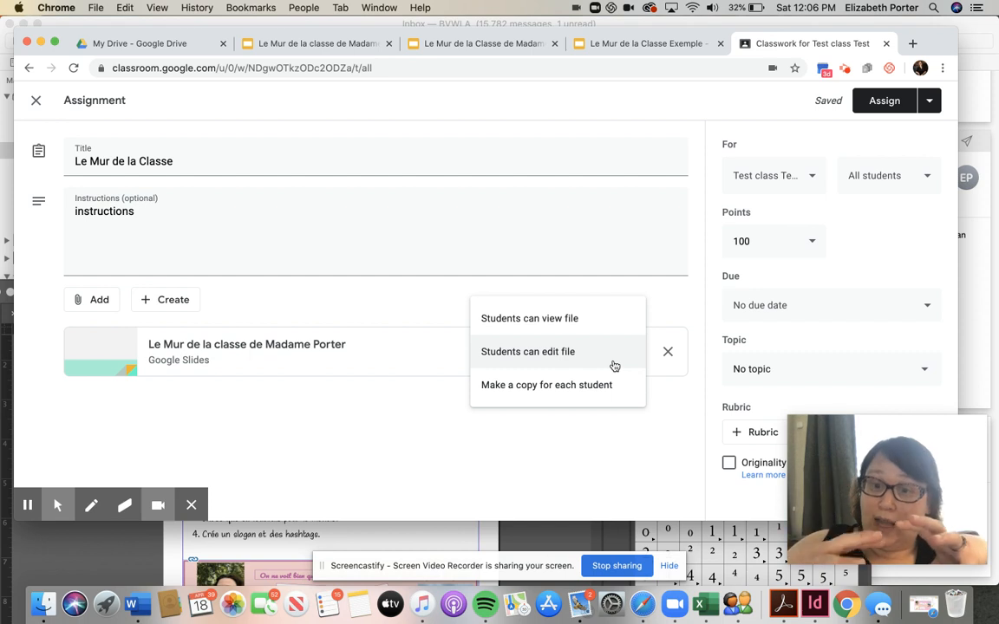
pyautogui.click(614, 366)
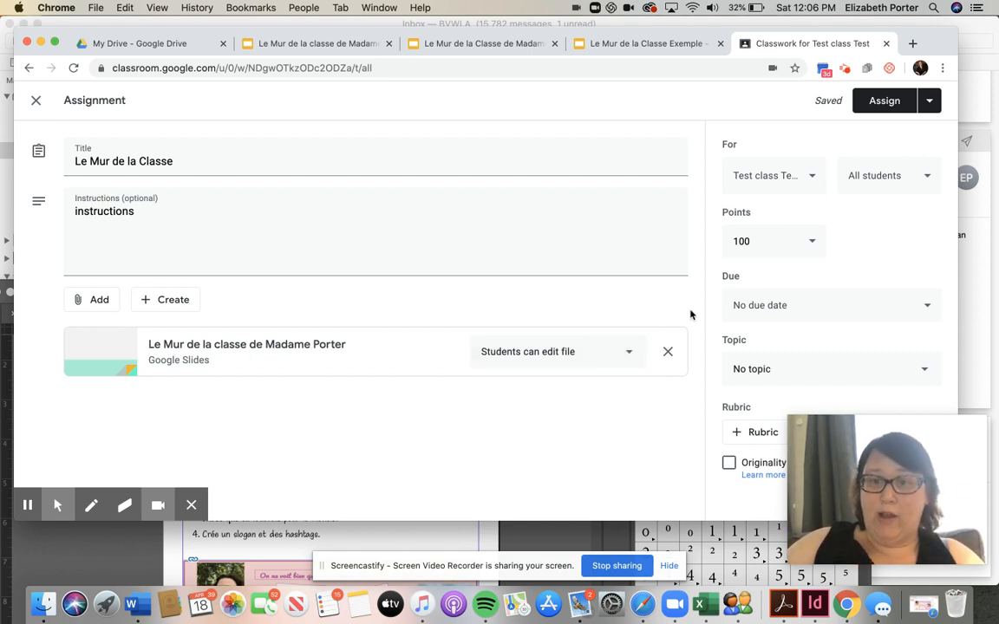
# Step: Check which classes and students the assignment can be given to
pyautogui.click(789, 184)
pyautogui.scroll(-2, 751, 297)
pyautogui.scroll(2, 754, 286)
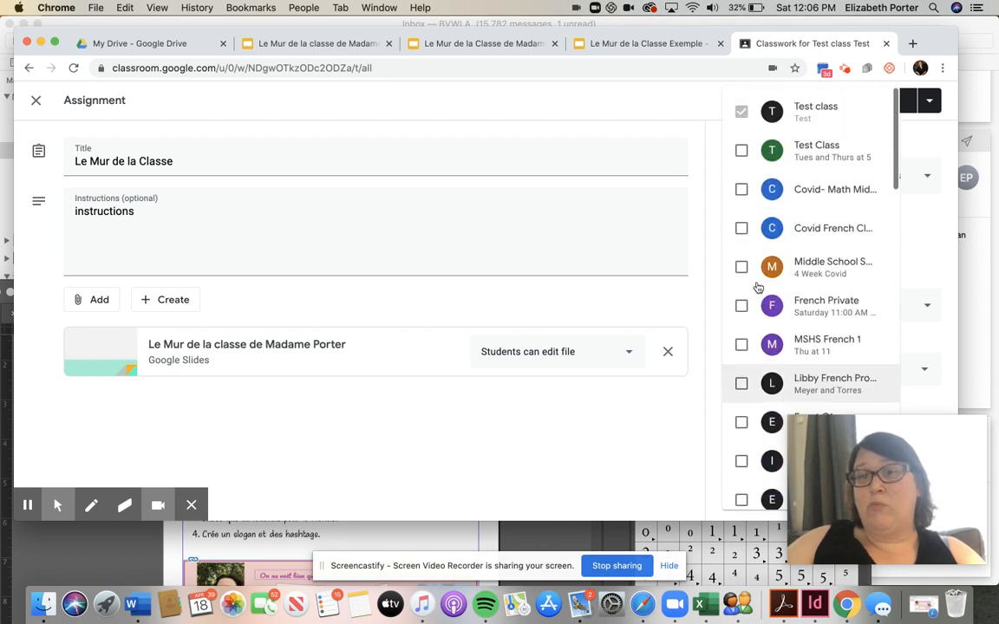
pyautogui.click(688, 114)
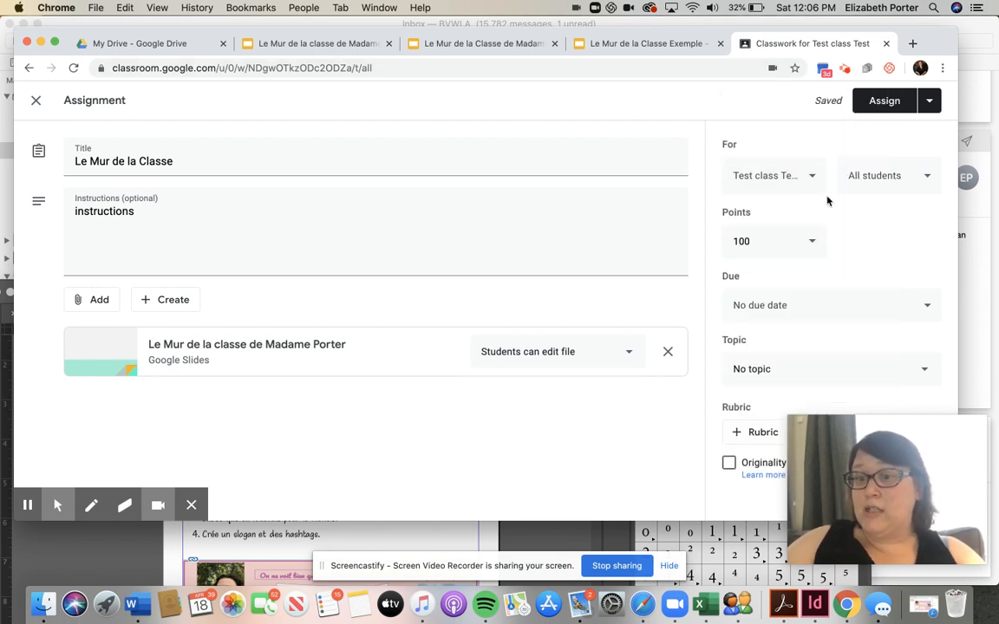
pyautogui.click(854, 190)
pyautogui.click(855, 190)
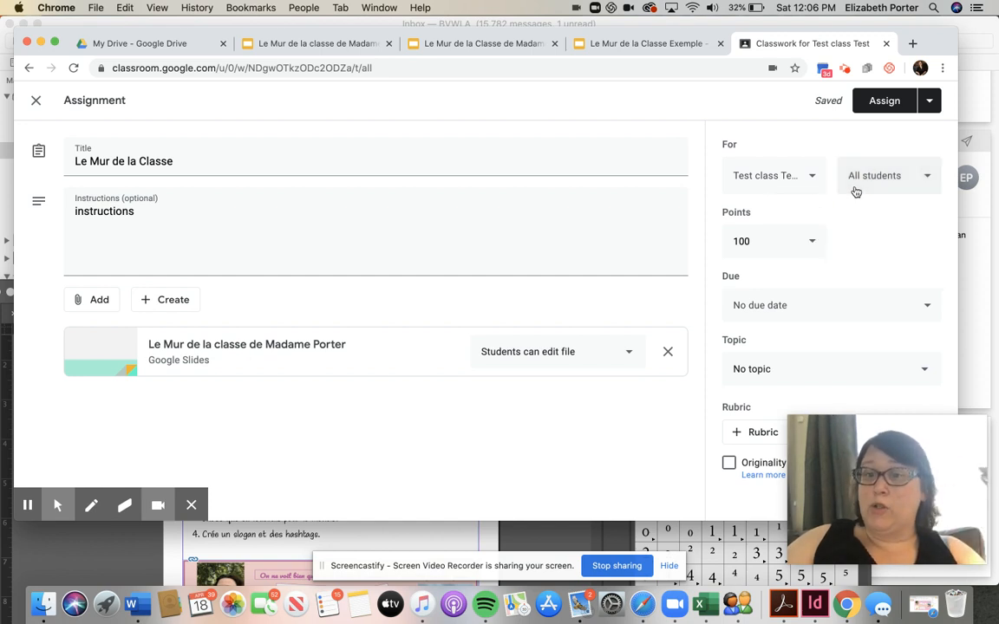
# Step: Set the assignment's due date to Apr 24, 2020, without a time
pyautogui.moveTo(885, 430); pyautogui.dragTo(495, 107)
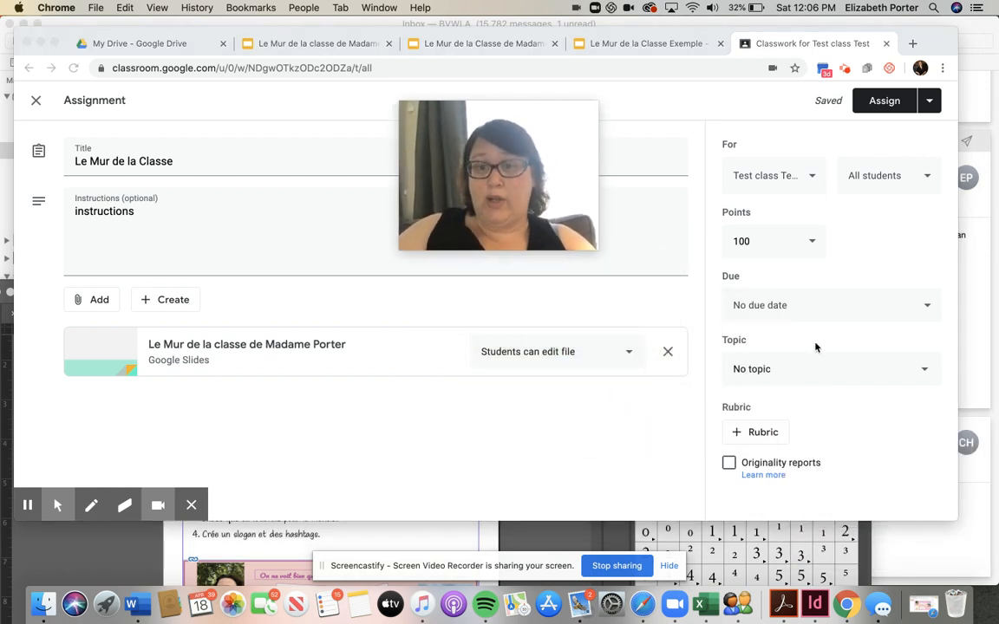
pyautogui.click(815, 316)
pyautogui.click(910, 313)
pyautogui.click(867, 343)
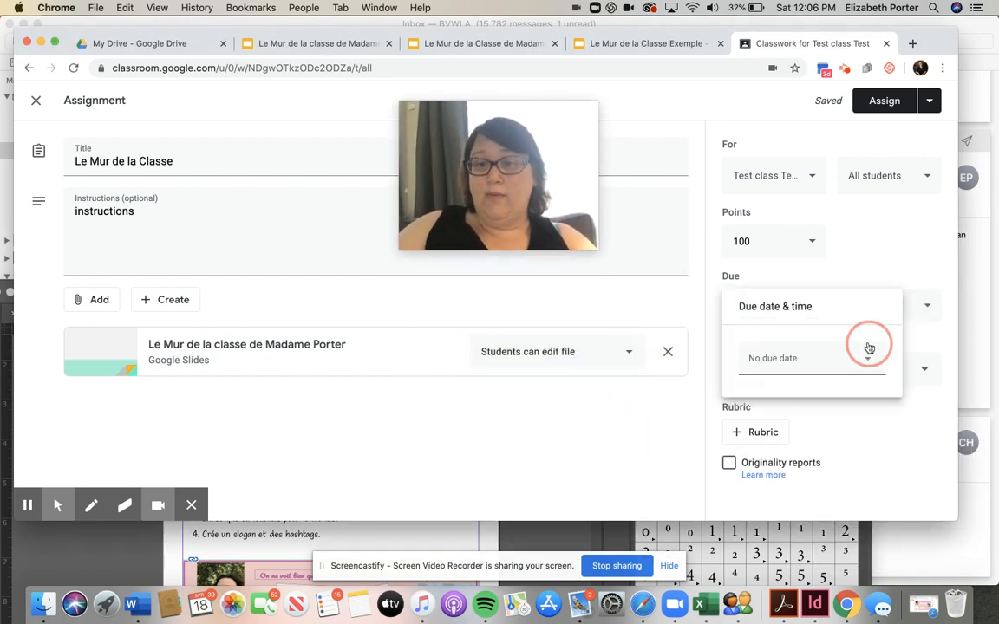
pyautogui.click(860, 305)
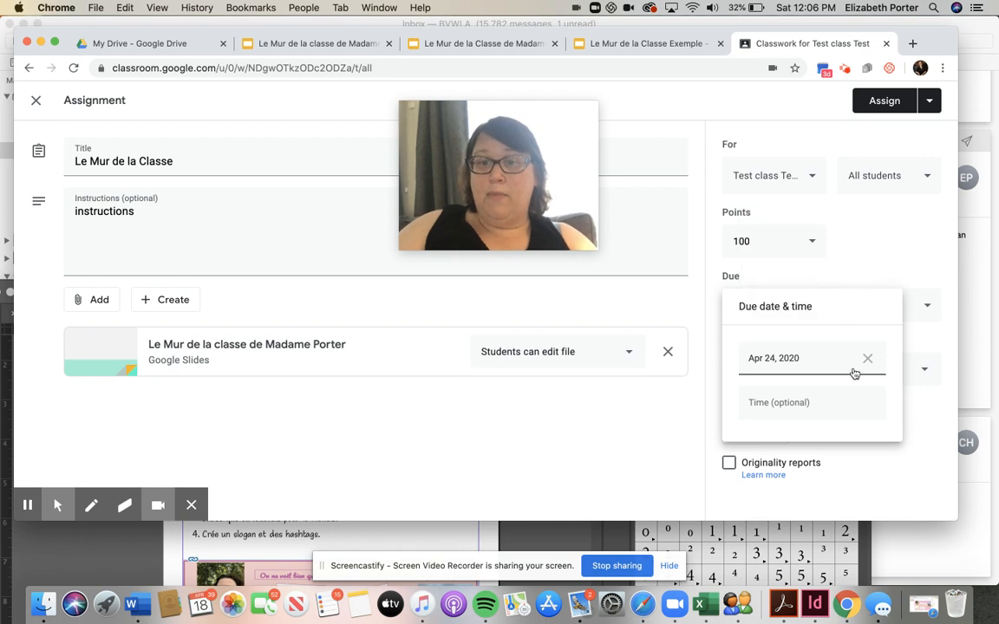
pyautogui.click(887, 277)
# Step: Set the assignment's points to 50 and its topic to Demo
pyautogui.click(749, 245)
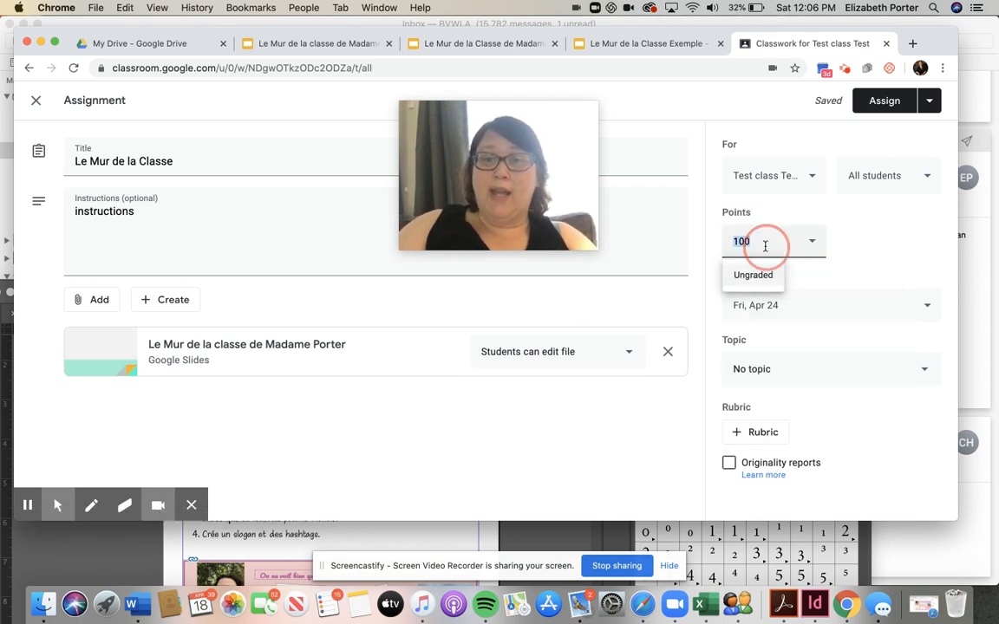
pyautogui.write('50')
pyautogui.click(878, 230)
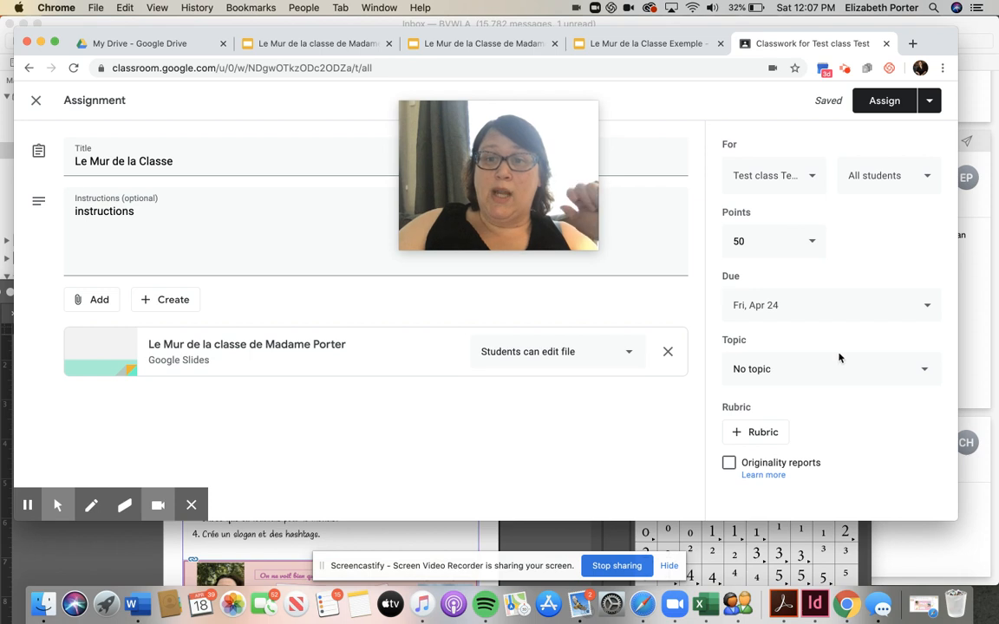
pyautogui.click(836, 376)
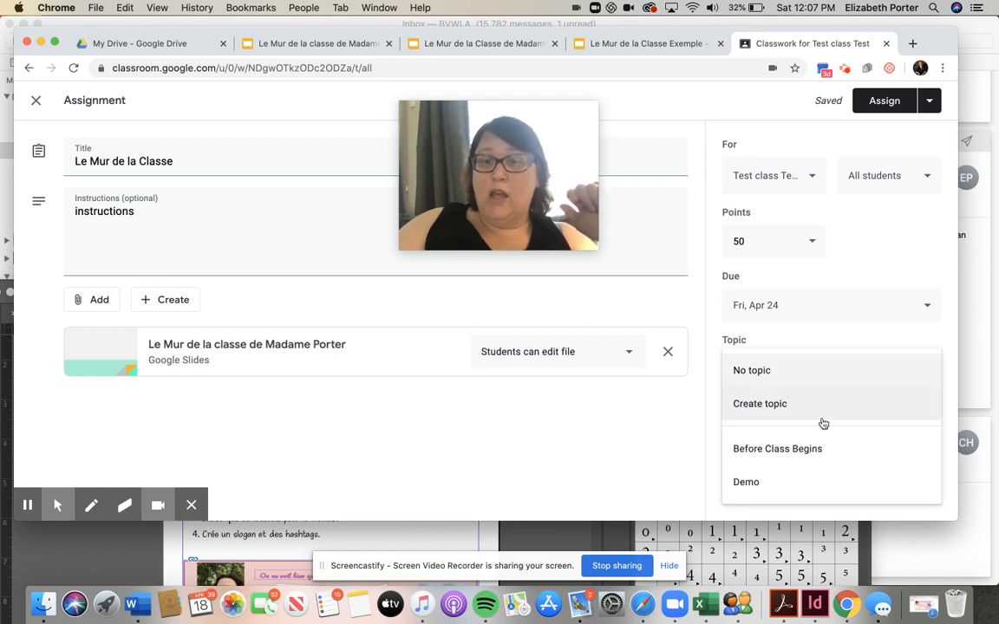
pyautogui.click(809, 482)
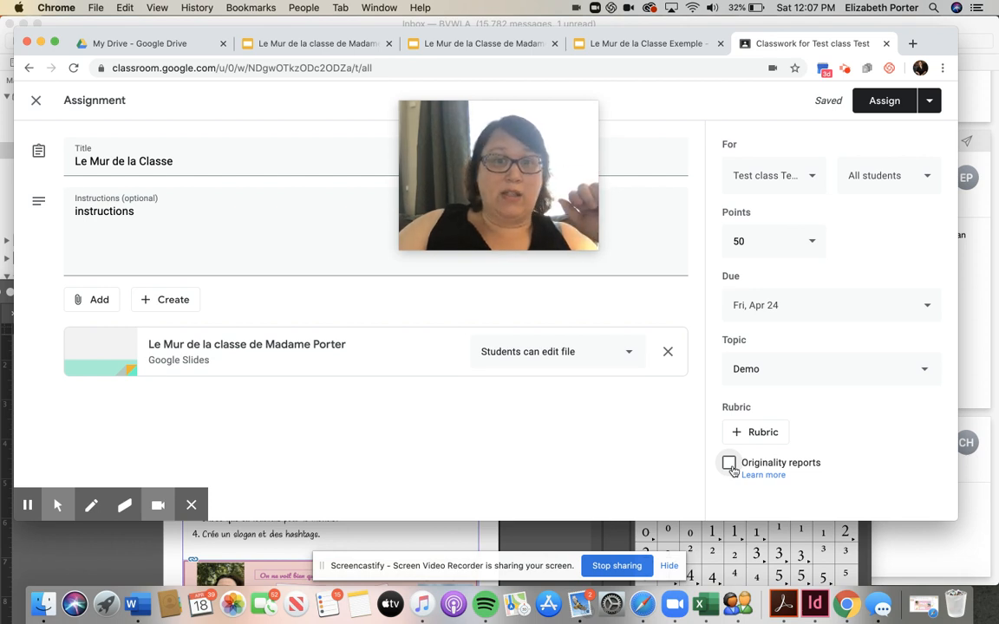
# Step: Assign the Le Mur de la Classe assignment to the test class
pyautogui.moveTo(598, 140); pyautogui.dragTo(850, 235)
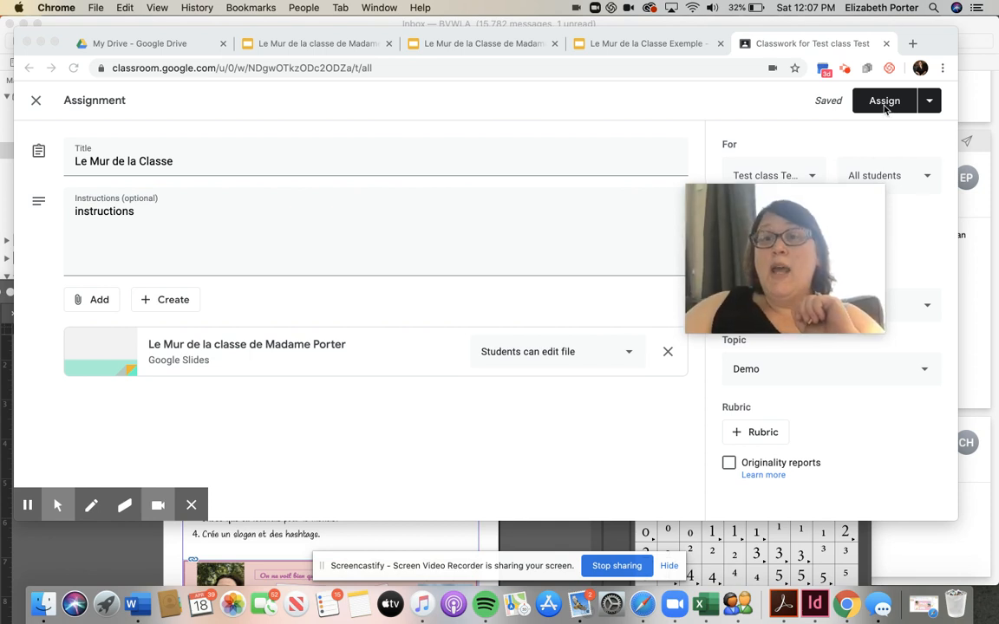
pyautogui.click(929, 101)
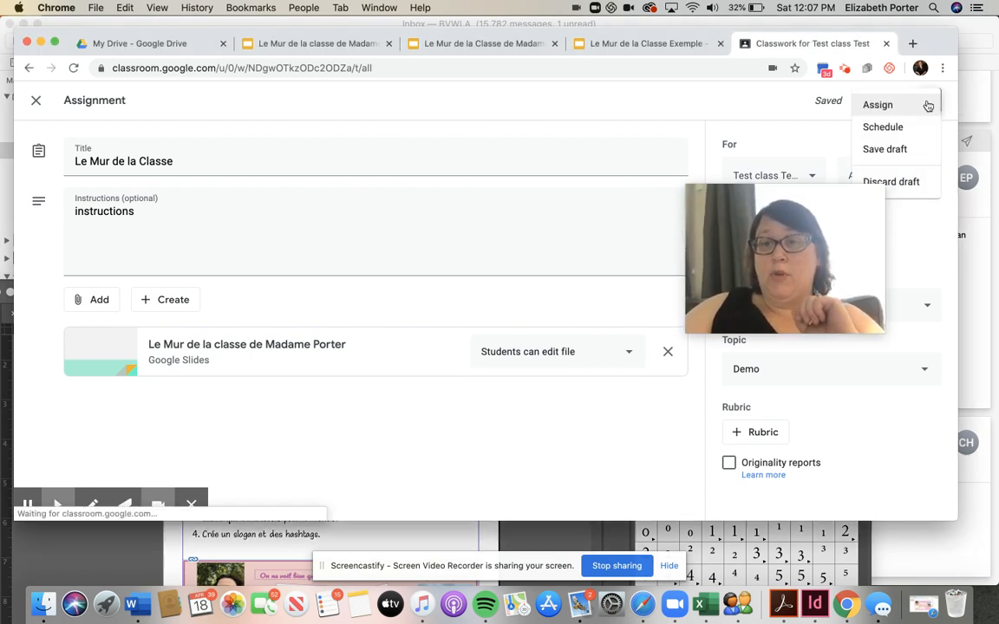
pyautogui.click(880, 102)
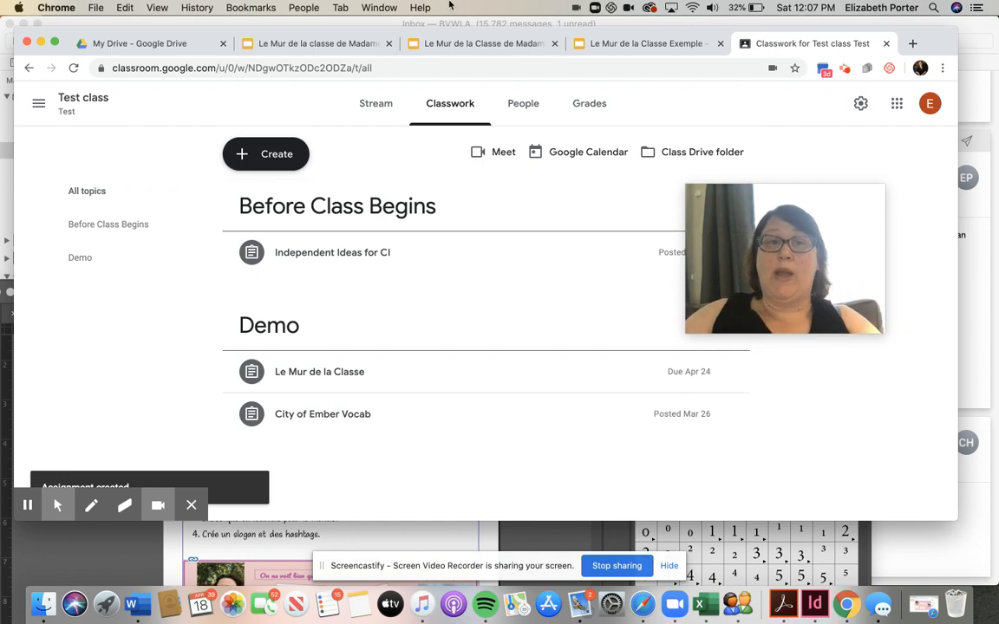
# Step: Preview the Le Mur de la Classe template presentation full screen up to slide 2, and leave the slideshow
pyautogui.click(451, 43)
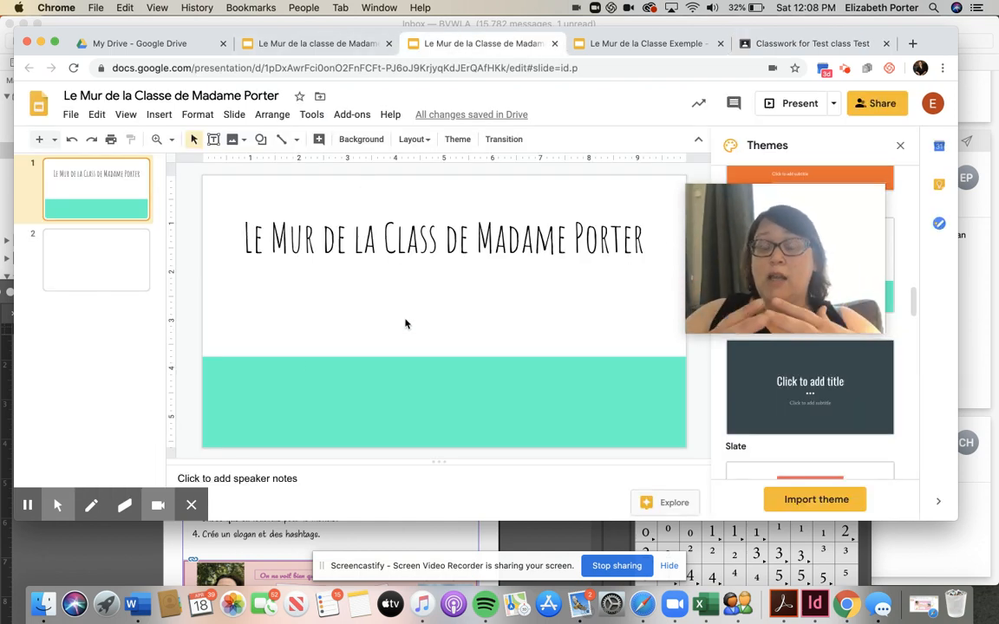
pyautogui.click(794, 103)
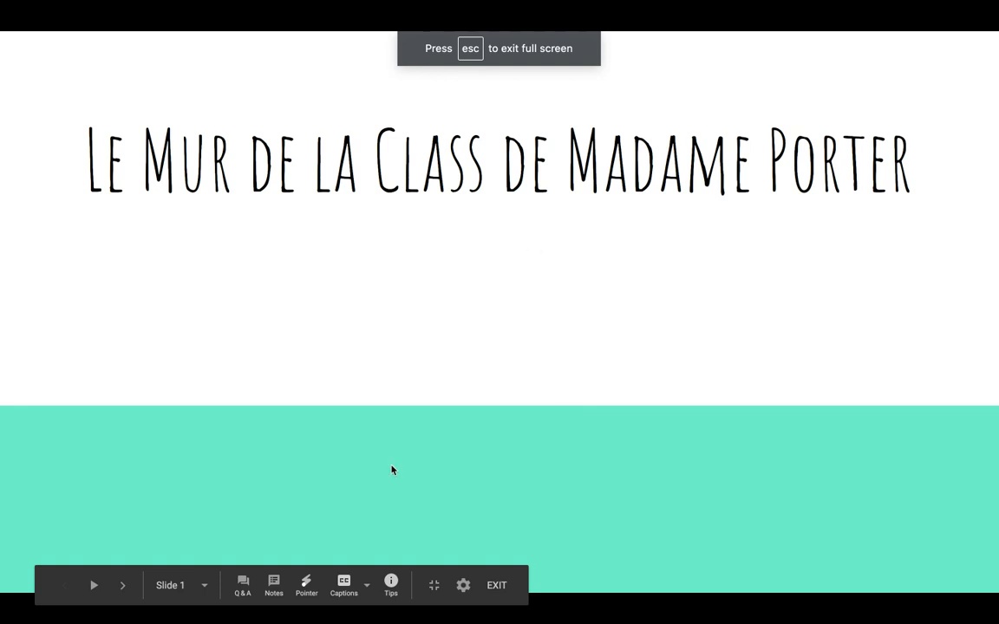
pyautogui.click(125, 589)
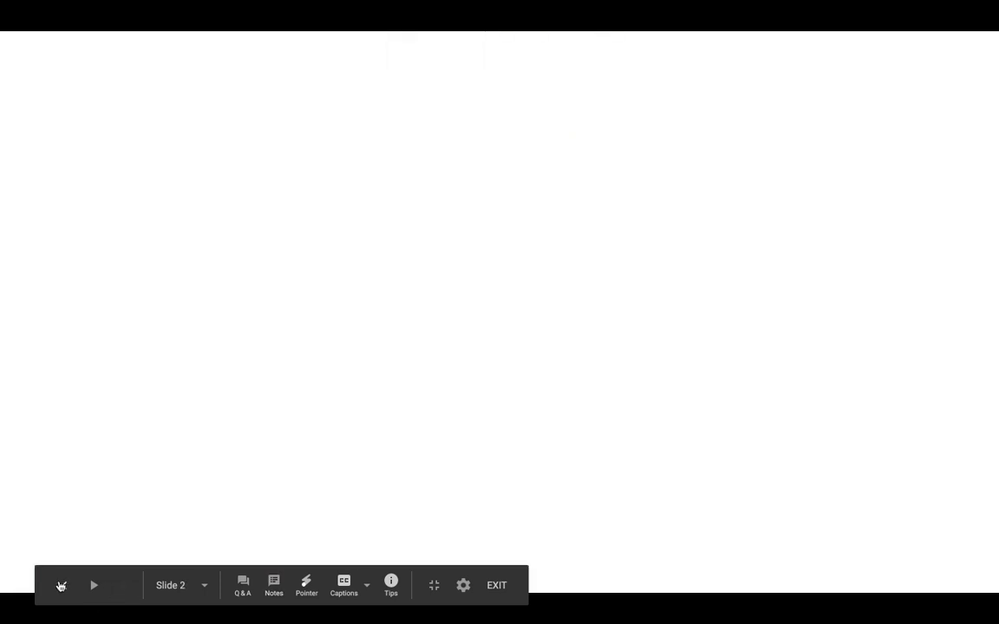
pyautogui.press('Escape')
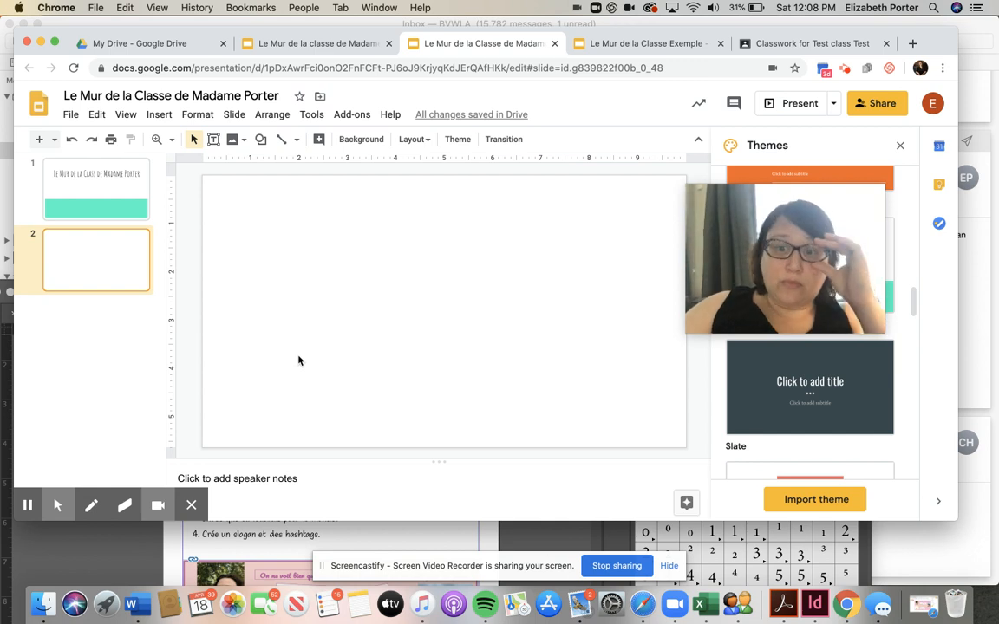
pyautogui.click(785, 43)
pyautogui.click(276, 169)
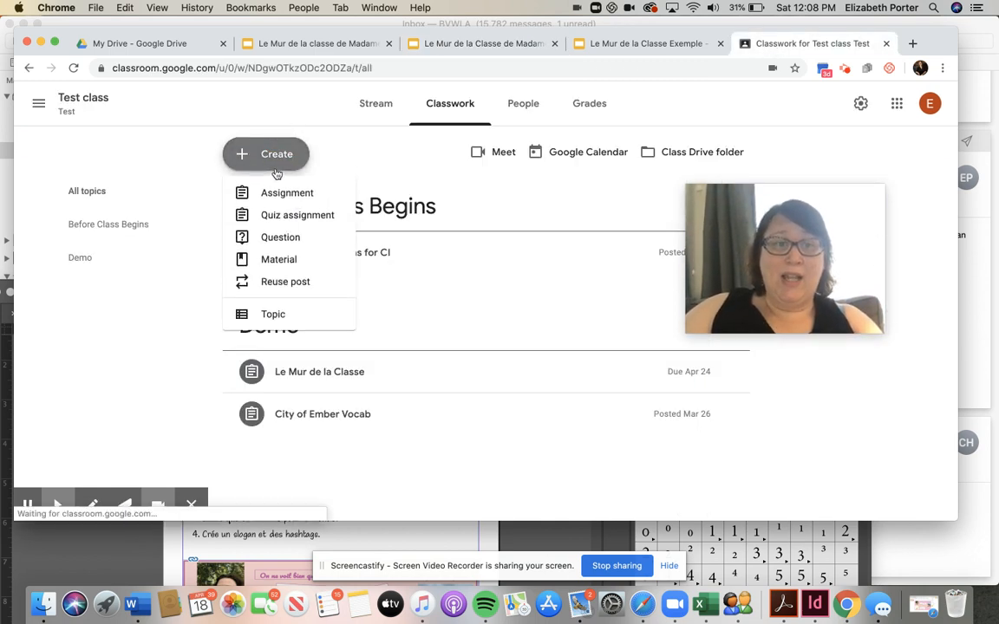
pyautogui.click(263, 258)
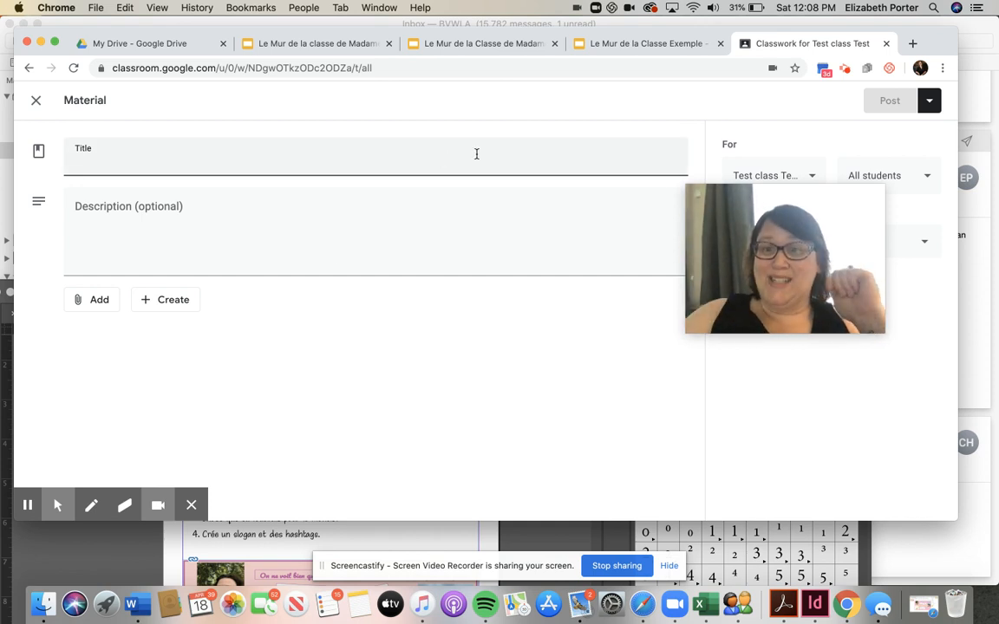
pyautogui.click(886, 43)
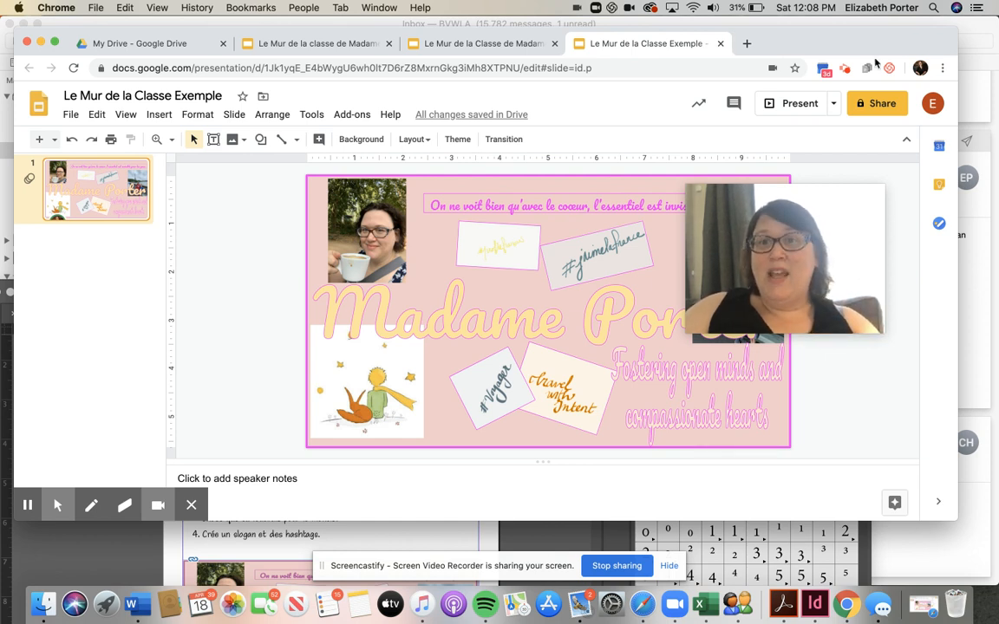
pyautogui.moveTo(815, 195)
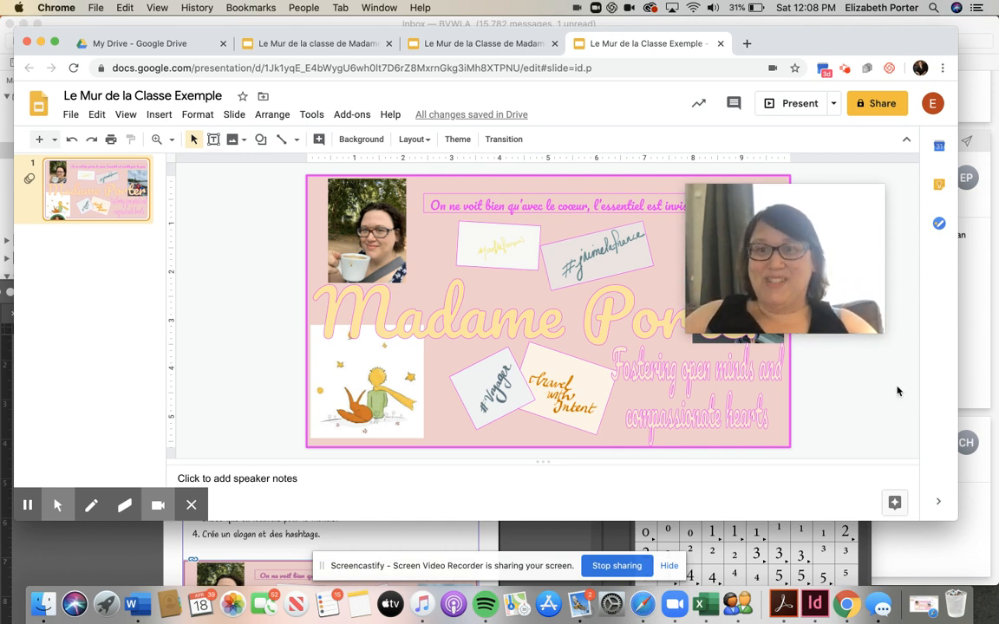
pyautogui.click(844, 68)
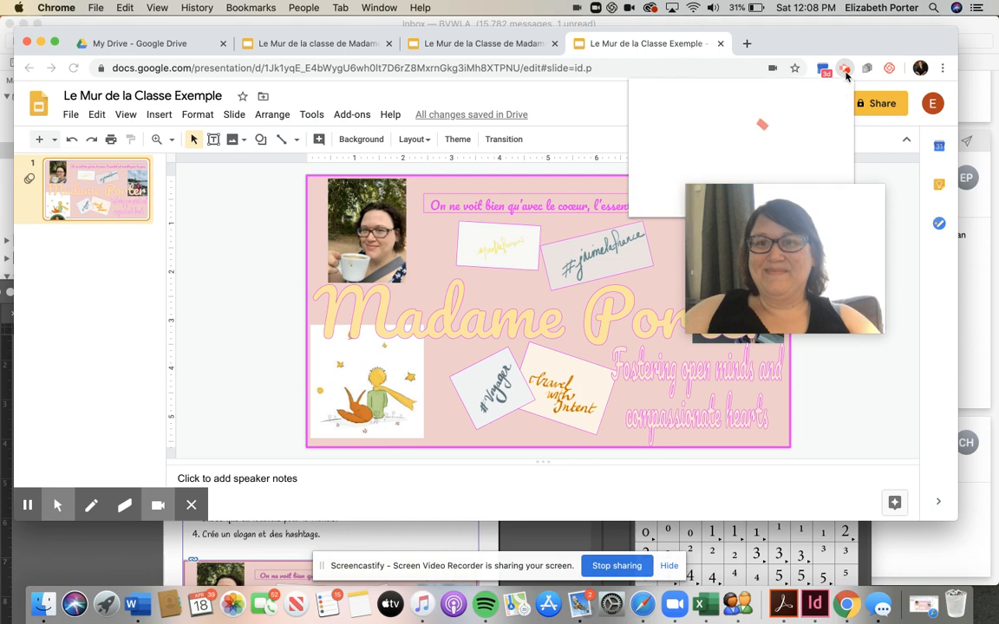